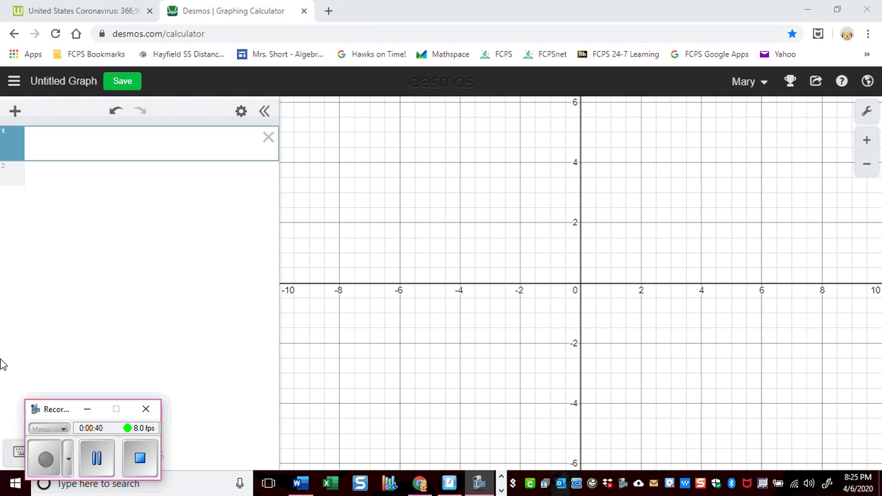
# Switch to the Worldometer coronavirus site, return to the country table and open the USA page from it
pyautogui.click(64, 12)
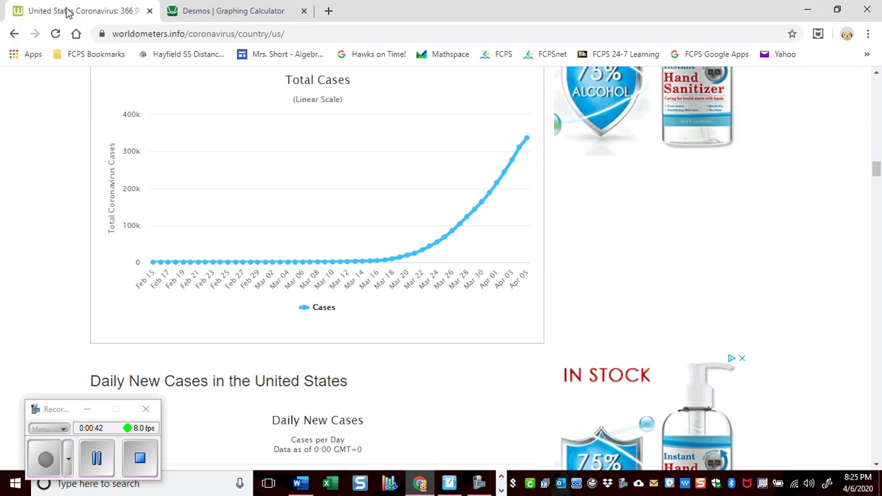
pyautogui.scroll(15, 403, 92)
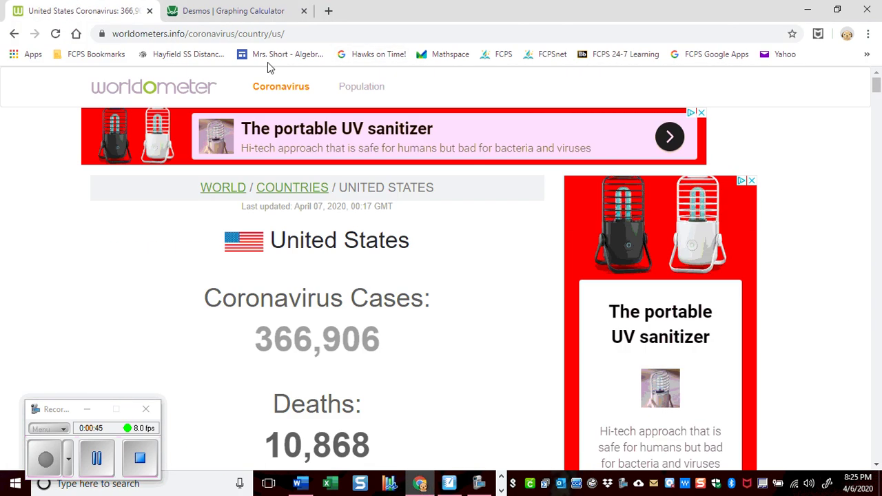
pyautogui.click(14, 34)
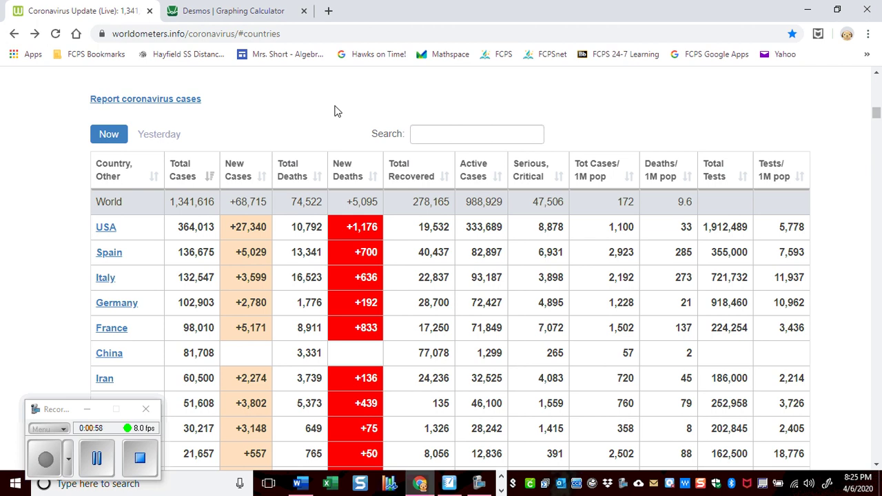
pyautogui.scroll(-8, 149, 278)
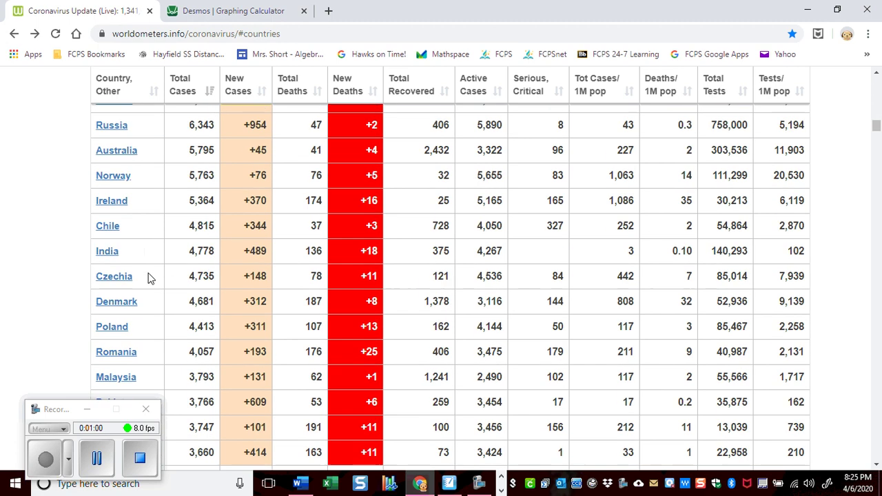
pyautogui.scroll(-2, 149, 278)
pyautogui.scroll(10, 149, 279)
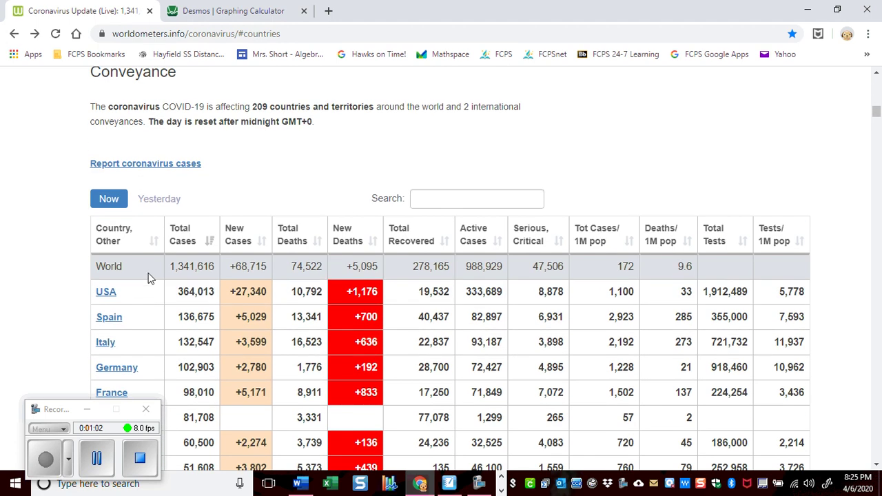
pyautogui.click(107, 292)
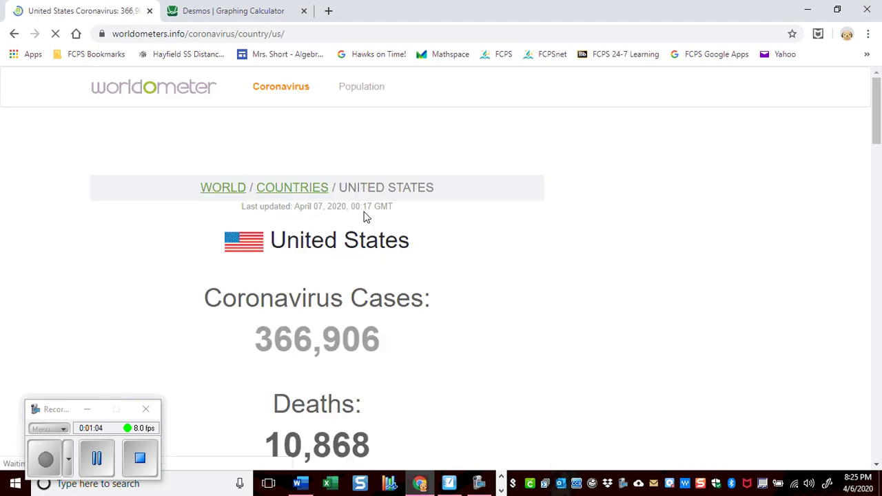
# Examine the United States charts for total cases, active cases and total deaths, ending on the Total Cases chart
pyautogui.scroll(-10, 533, 249)
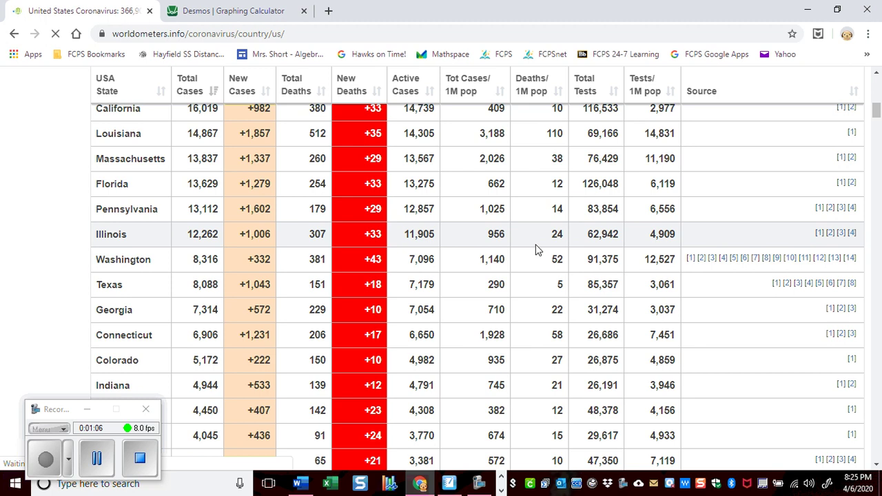
pyautogui.scroll(-12, 536, 249)
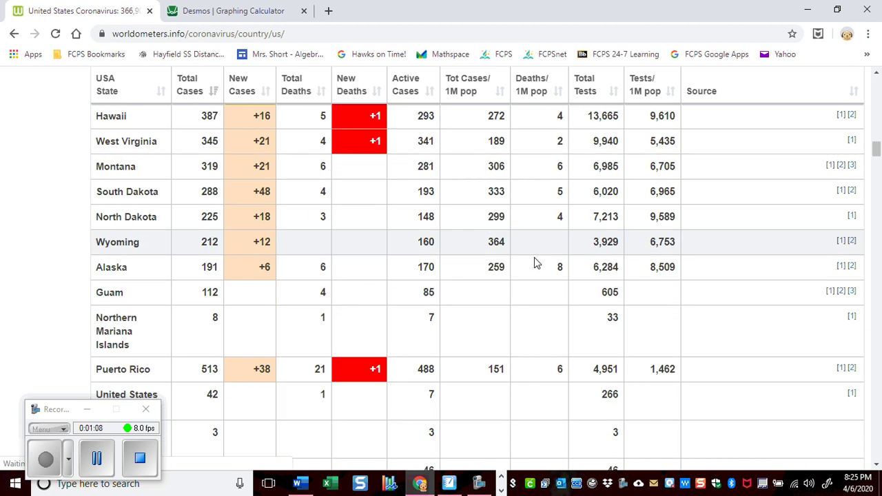
pyautogui.scroll(-10, 536, 263)
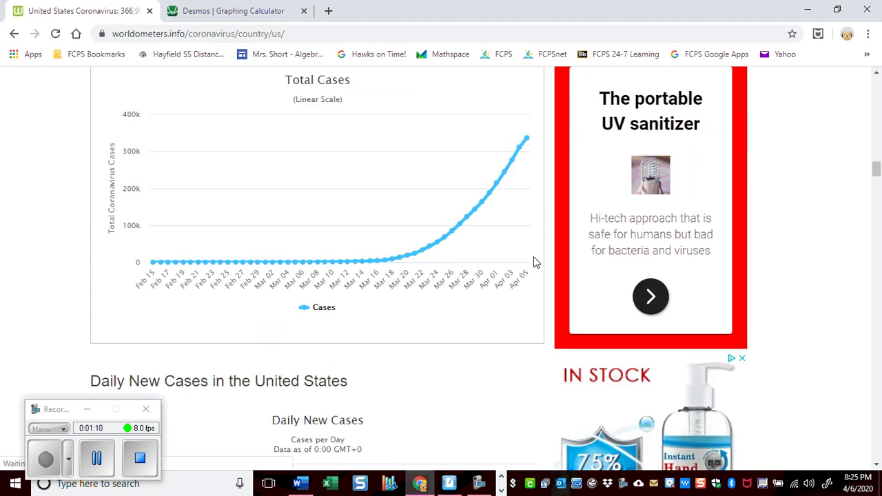
pyautogui.scroll(1, 534, 262)
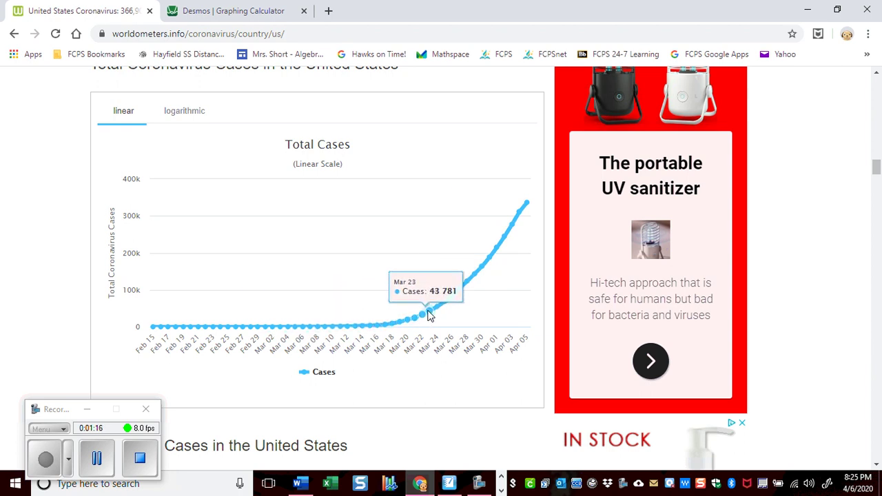
pyautogui.scroll(-10, 499, 306)
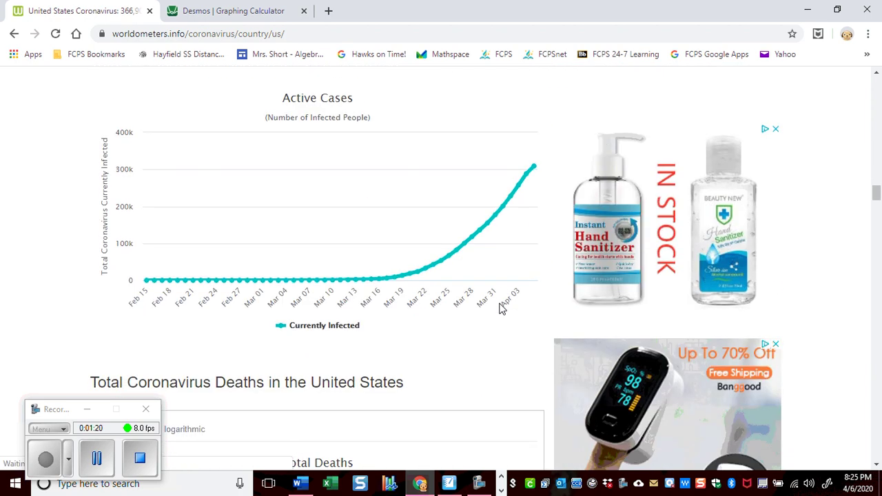
pyautogui.scroll(-4, 501, 309)
pyautogui.scroll(-1, 500, 309)
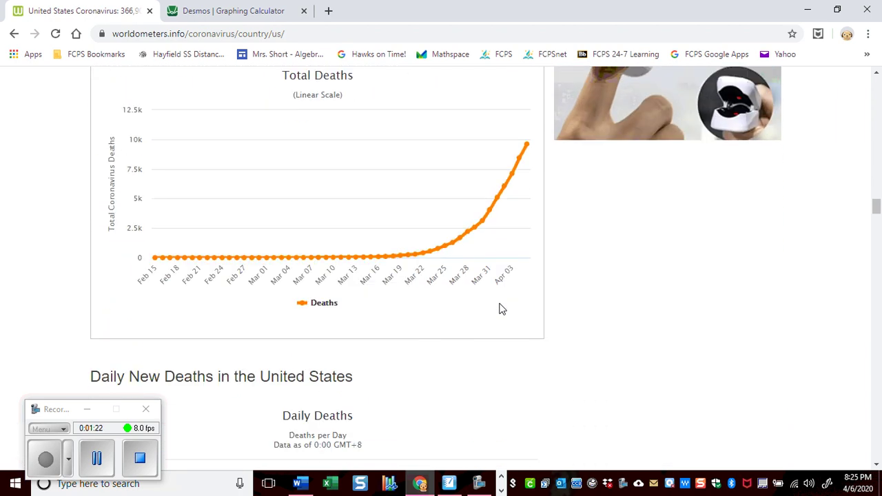
pyautogui.scroll(-6, 500, 309)
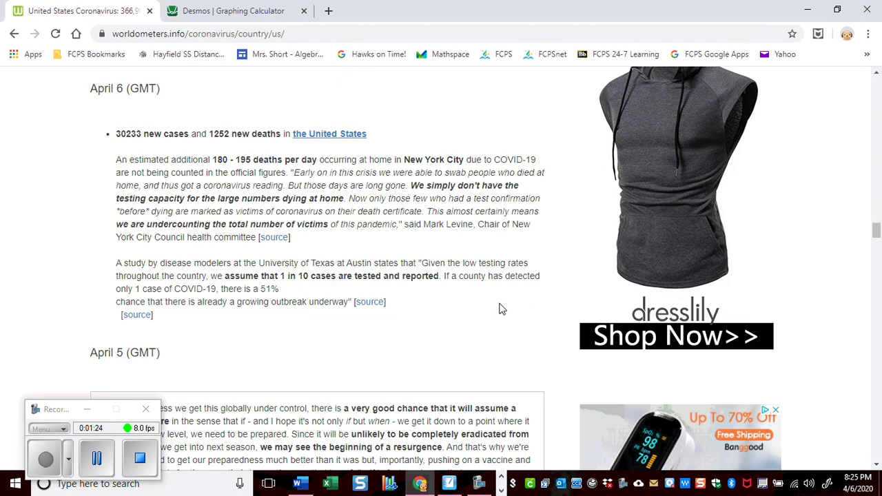
pyautogui.scroll(4, 500, 310)
pyautogui.scroll(16, 500, 309)
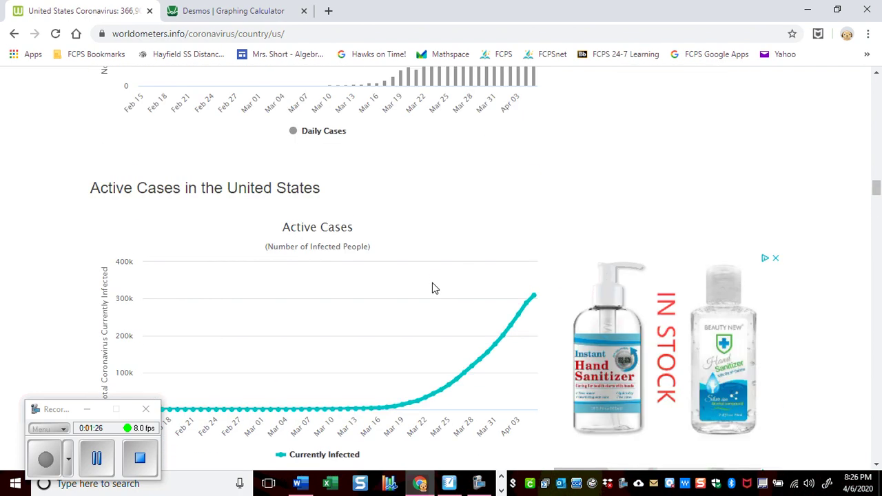
pyautogui.scroll(3, 432, 288)
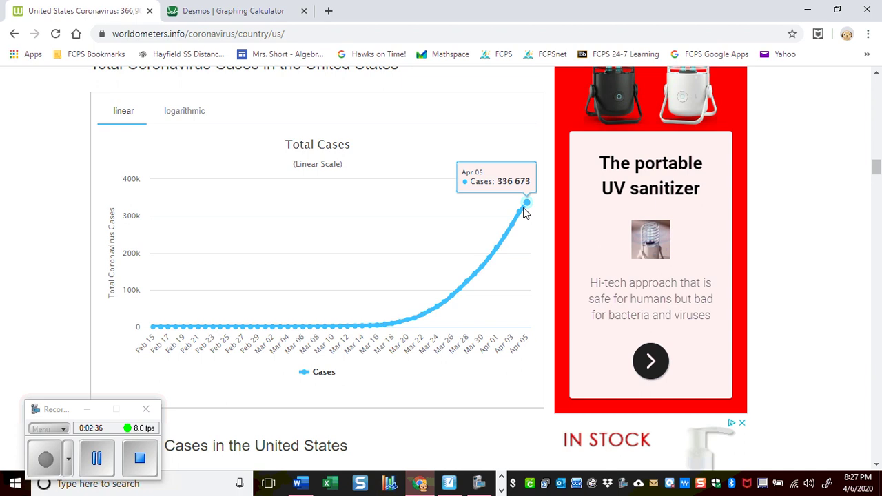
# Switch to the Desmos graphing calculator and add a table to the expression list
pyautogui.click(227, 12)
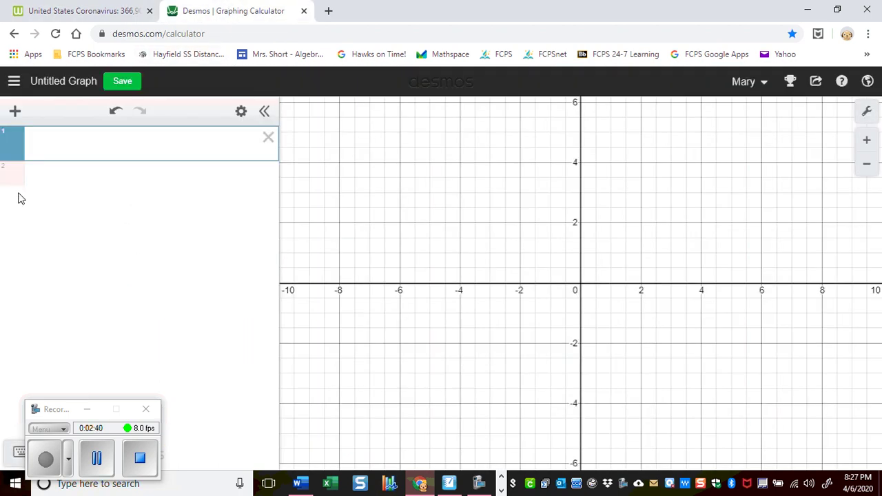
pyautogui.click(15, 112)
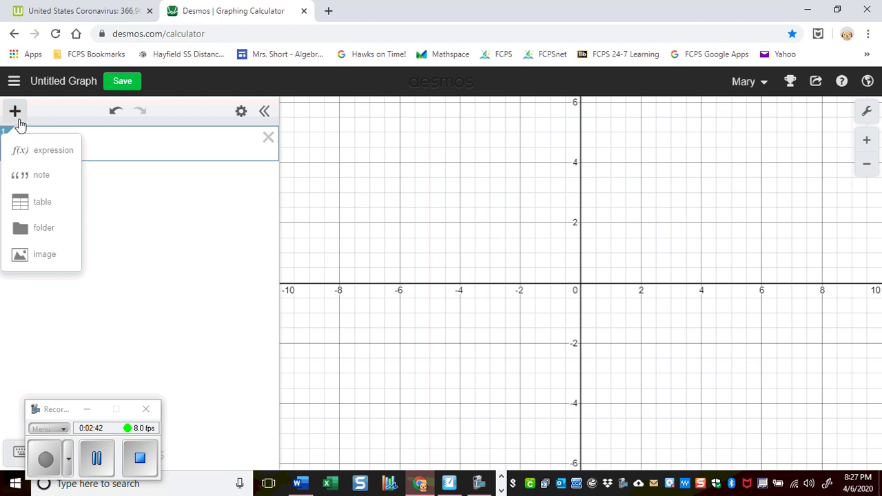
pyautogui.click(31, 208)
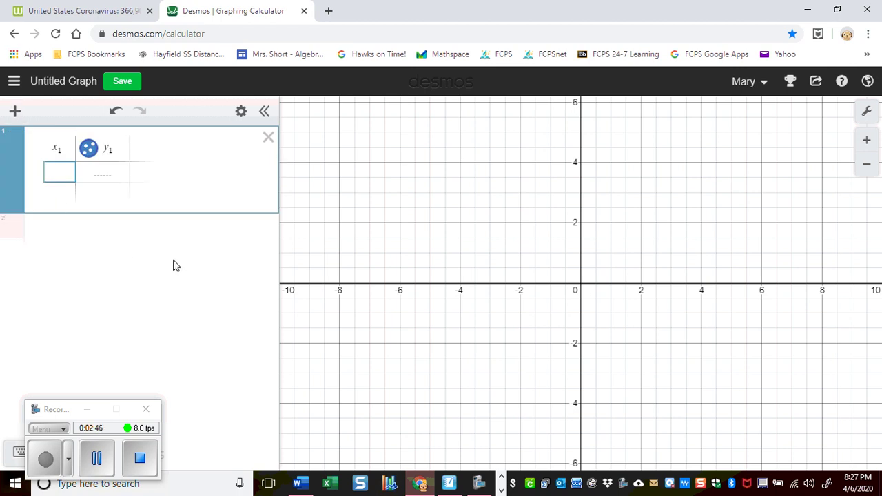
# Fill the table with the points (1, 75), (6, 319), (11, 1301), (16, 4596), (21, 24192), (26, 85435), (31, 188530) and (36, 336673)
pyautogui.write('1')
pyautogui.press('Tab')
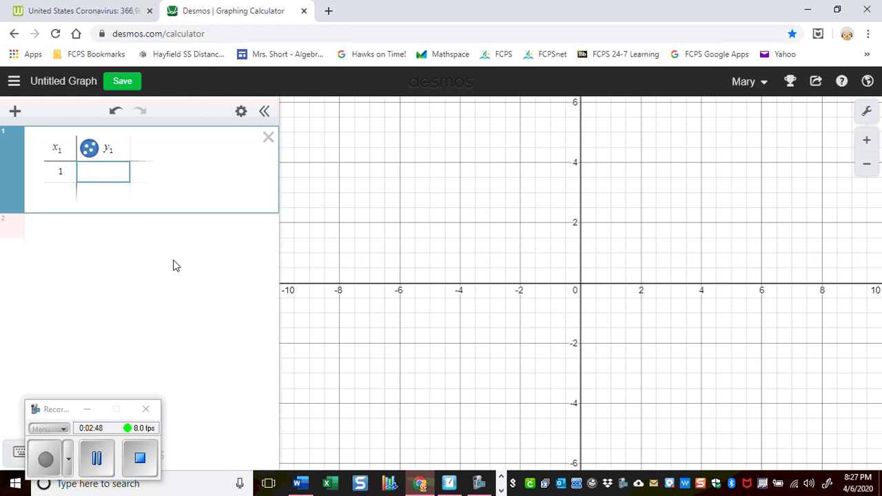
pyautogui.write('78')
pyautogui.press('BackSpace')
pyautogui.write('5')
pyautogui.press('Return')
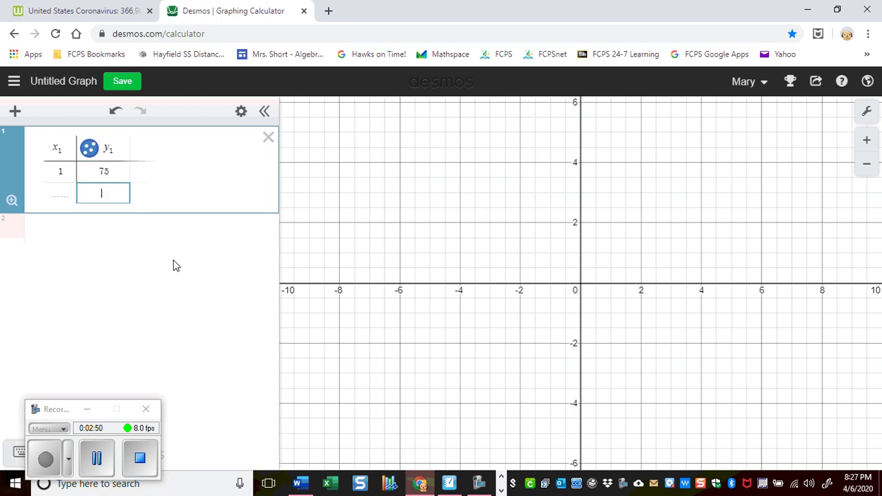
pyautogui.press('Left')
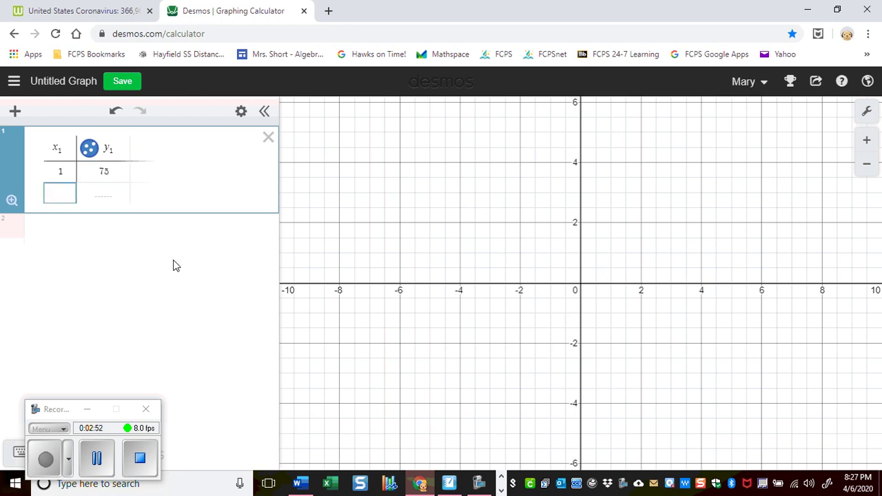
pyautogui.write('6')
pyautogui.press('Tab')
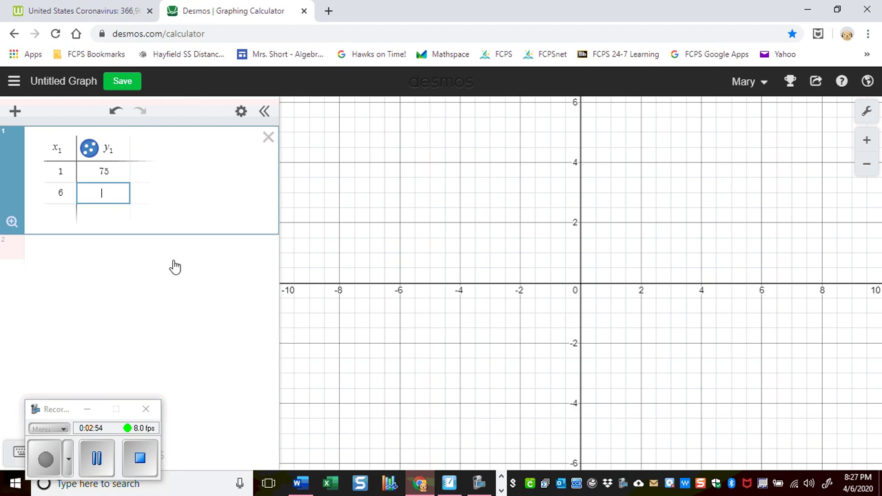
pyautogui.write('319')
pyautogui.click(97, 460)
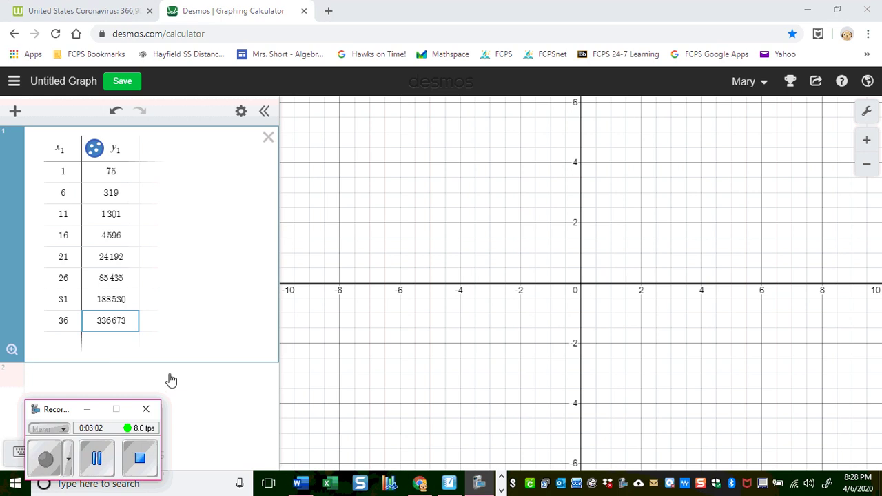
pyautogui.click(127, 321)
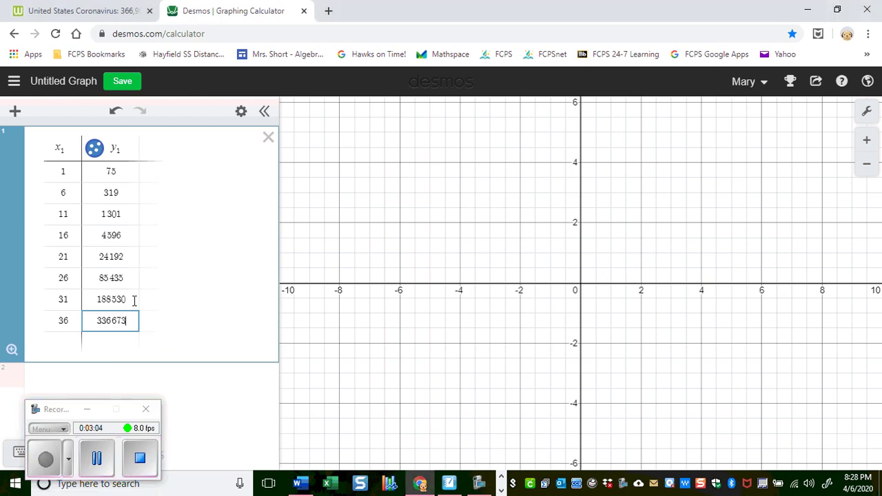
pyautogui.doubleClick(134, 300)
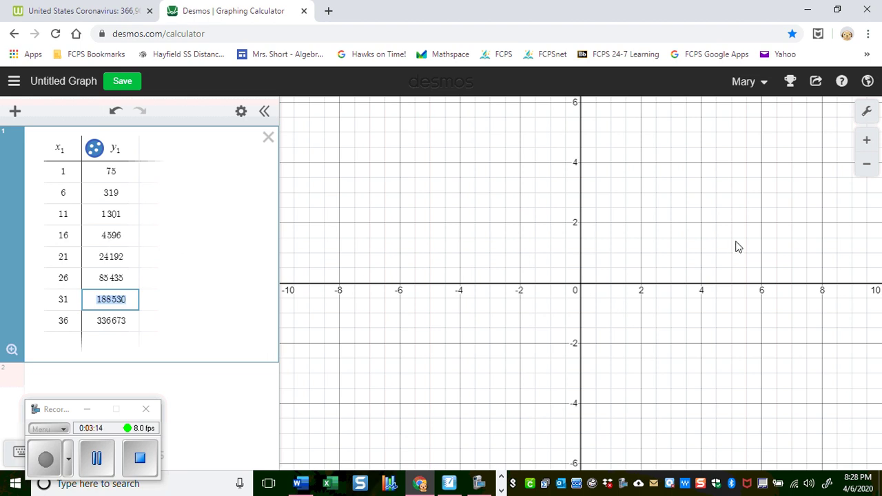
# Set the graph's x-axis range from 0 to 40
pyautogui.click(867, 112)
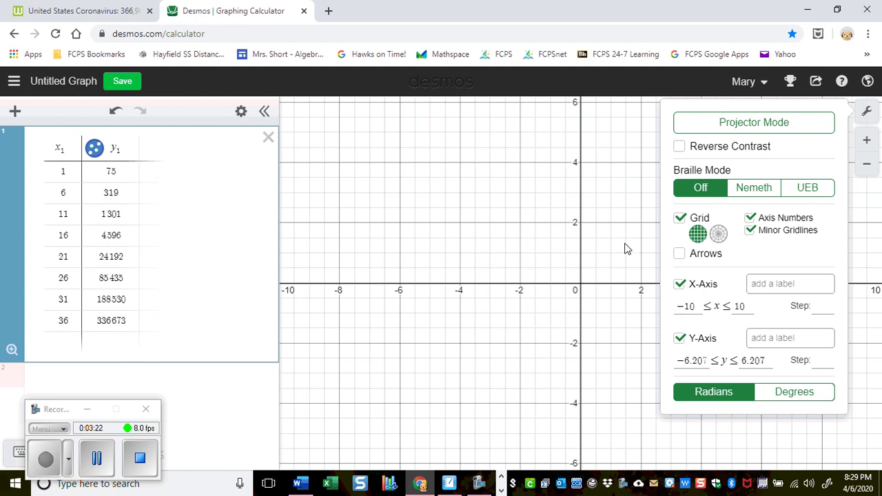
pyautogui.moveTo(696, 306); pyautogui.dragTo(678, 308)
pyautogui.write('0')
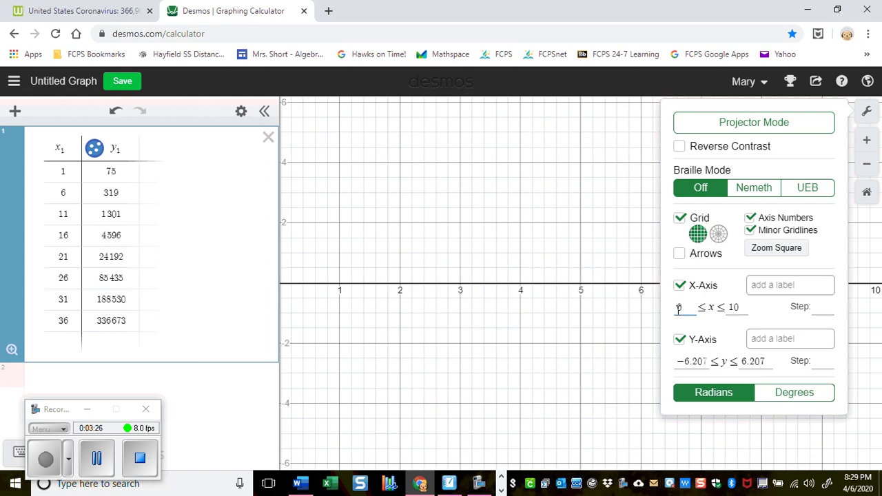
pyautogui.click(735, 307)
pyautogui.doubleClick(732, 307)
pyautogui.write('40')
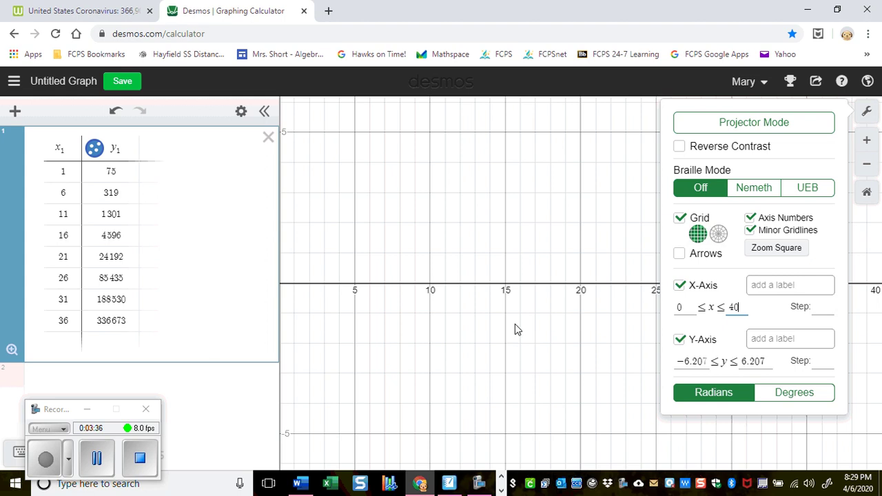
# Set the graph's y-axis range from 0 to 400000 and close the graph settings
pyautogui.click(711, 357)
pyautogui.press('BackSpace')
pyautogui.press('BackSpace')
pyautogui.press('BackSpace')
pyautogui.press('BackSpace')
pyautogui.press('BackSpace')
pyautogui.write('0')
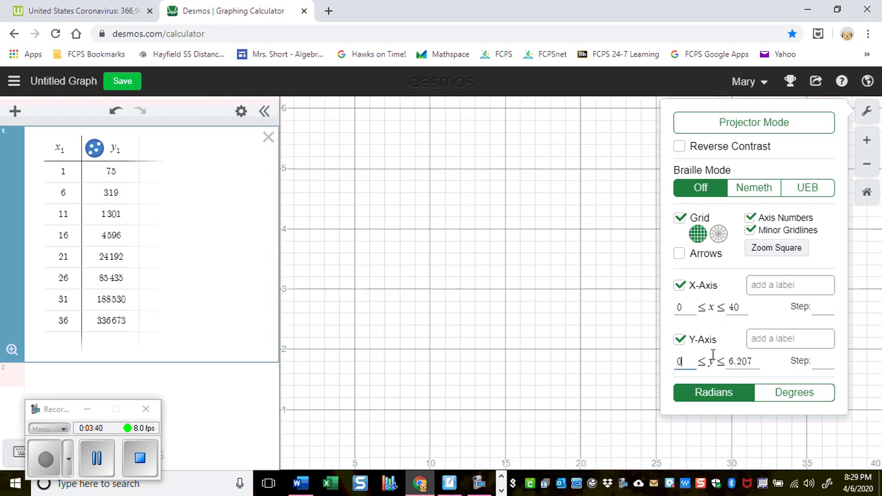
pyautogui.click(752, 361)
pyautogui.moveTo(752, 361); pyautogui.dragTo(731, 361)
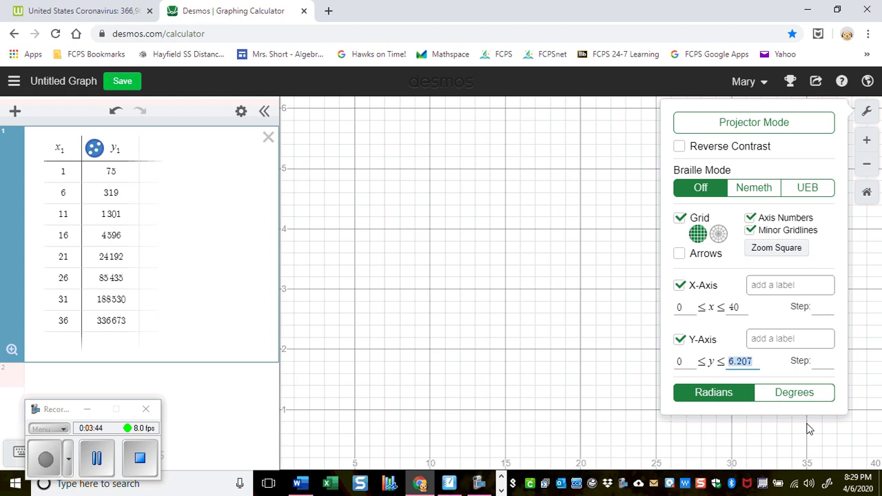
pyautogui.write('400000')
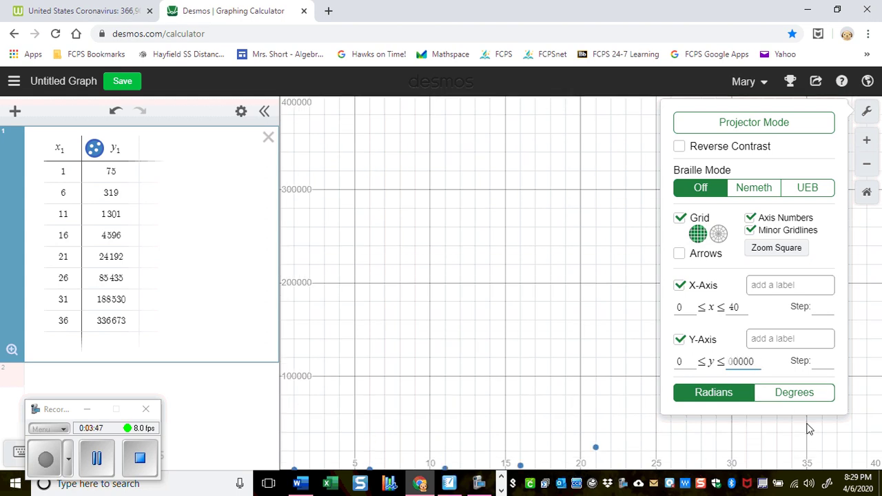
pyautogui.click(615, 351)
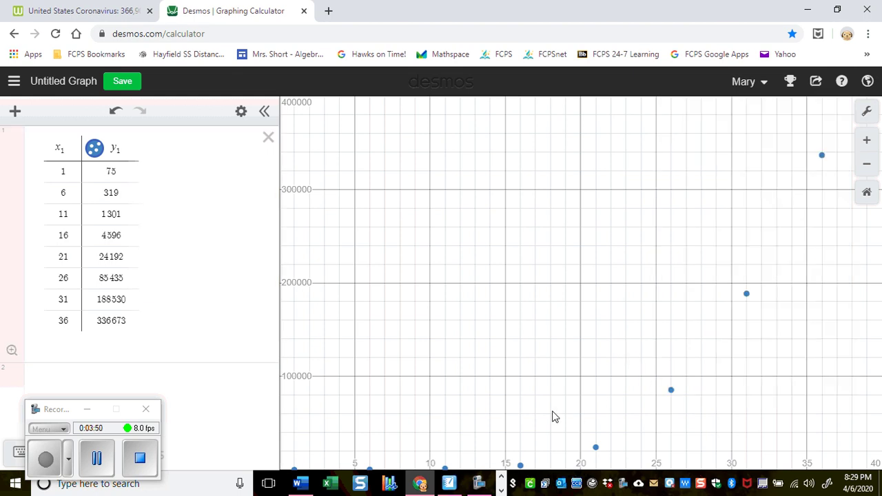
# Fit an exponential regression to the table data by entering y1 ~ a(b)^x1 as a new expression below the table
pyautogui.moveTo(519, 418); pyautogui.dragTo(557, 340)
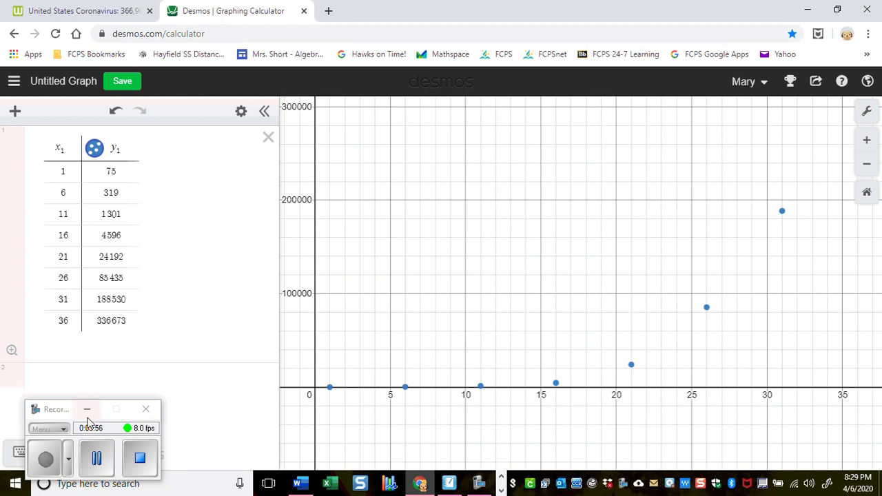
pyautogui.click(89, 376)
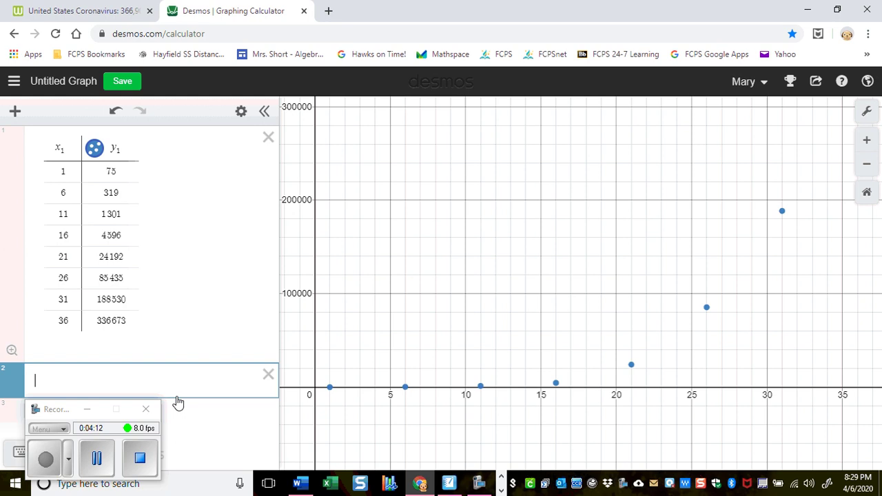
pyautogui.write('y1')
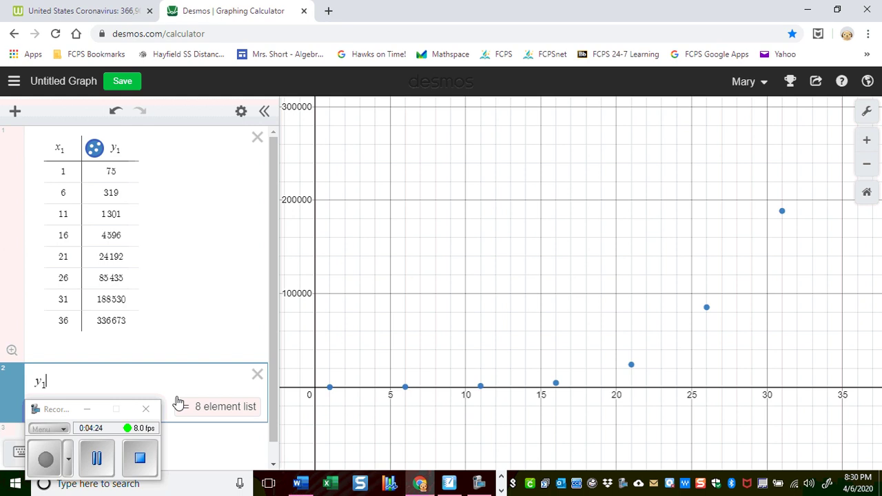
pyautogui.write('~')
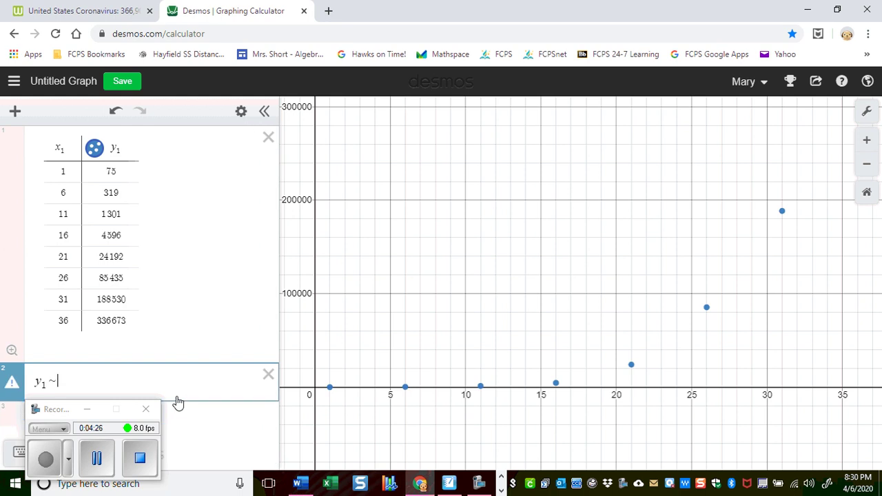
pyautogui.write('a(b')
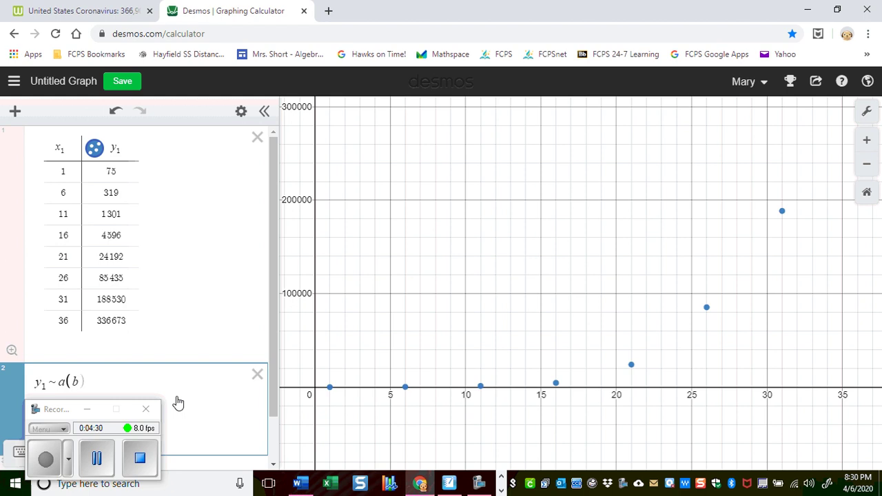
pyautogui.write(')^x1')
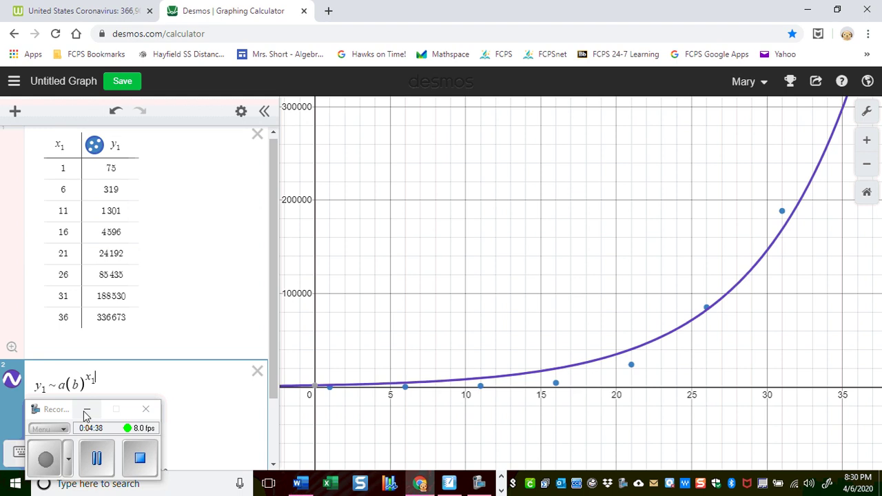
pyautogui.moveTo(71, 409); pyautogui.dragTo(732, 314)
pyautogui.scroll(-1, 204, 314)
pyautogui.scroll(-2, 204, 313)
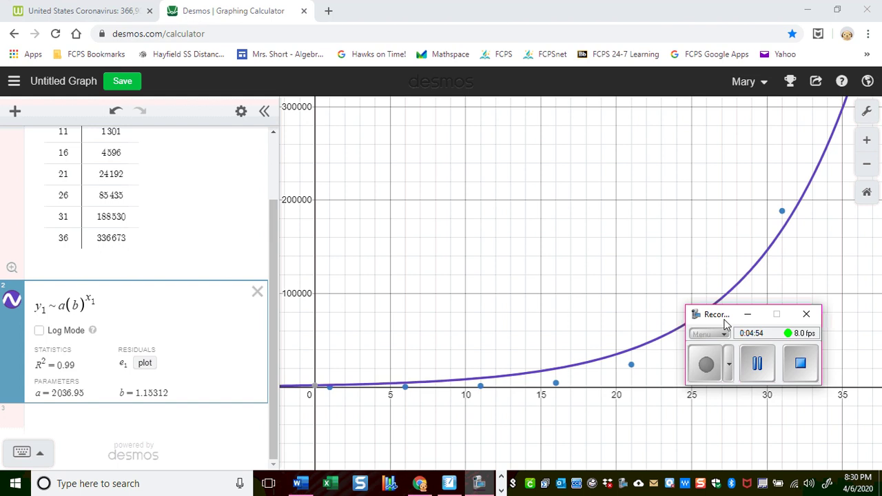
pyautogui.moveTo(725, 314); pyautogui.dragTo(717, 402)
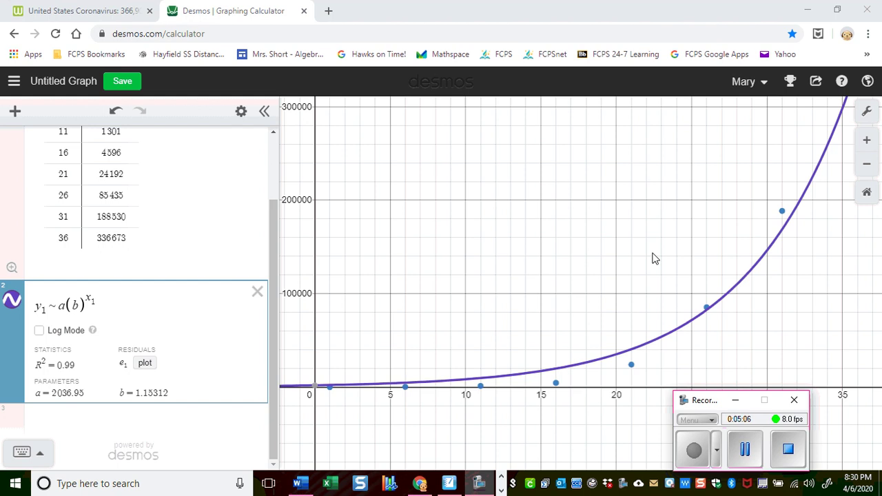
# Open the graph's image export, copy the preview image to the clipboard and close the export dialog
pyautogui.click(817, 81)
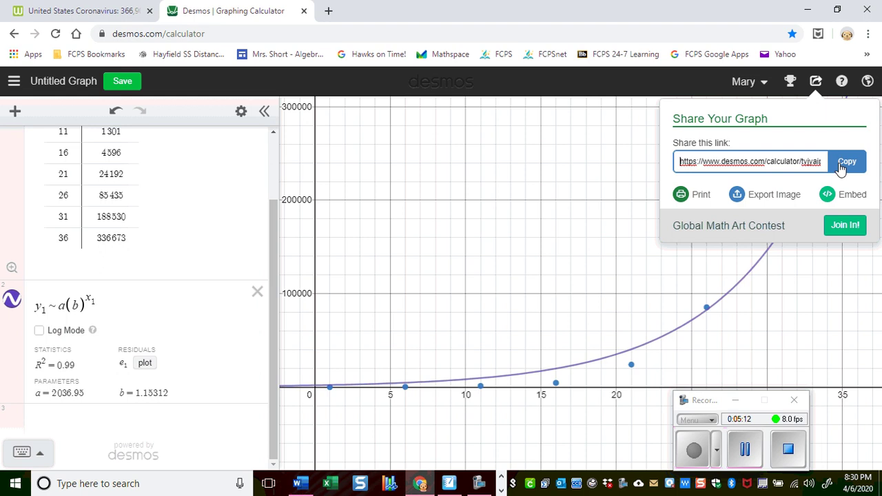
pyautogui.click(774, 195)
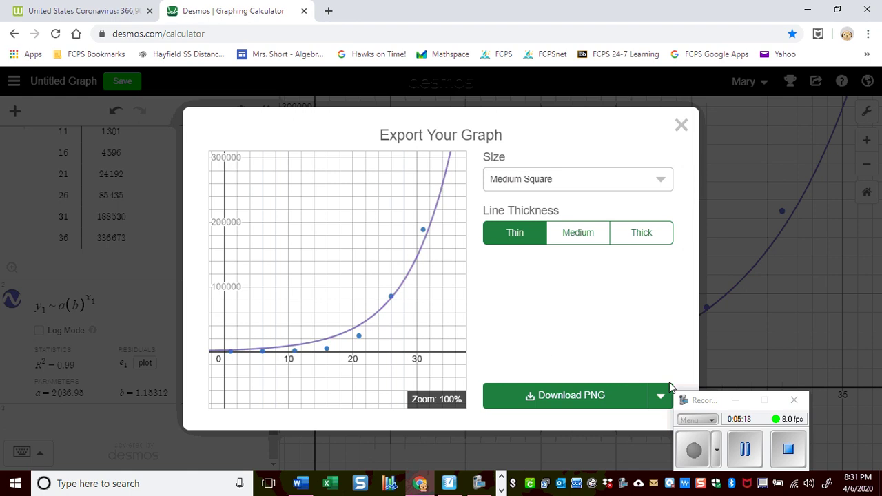
pyautogui.click(660, 398)
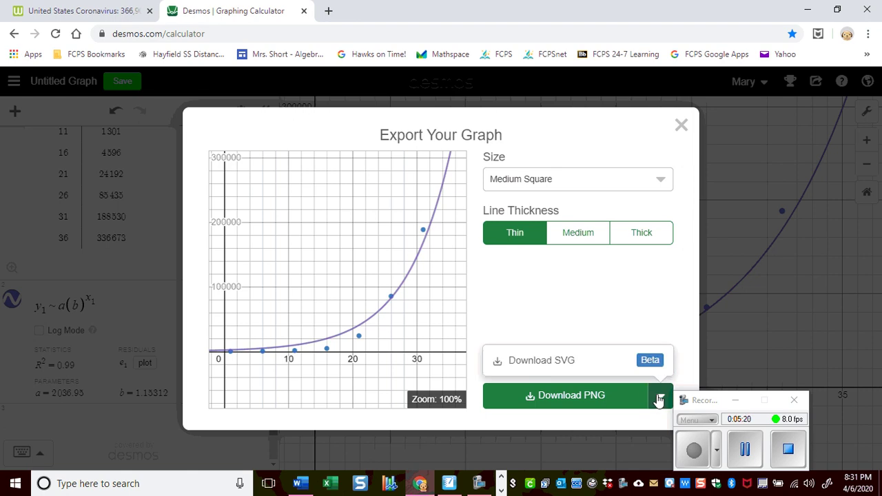
pyautogui.click(608, 310)
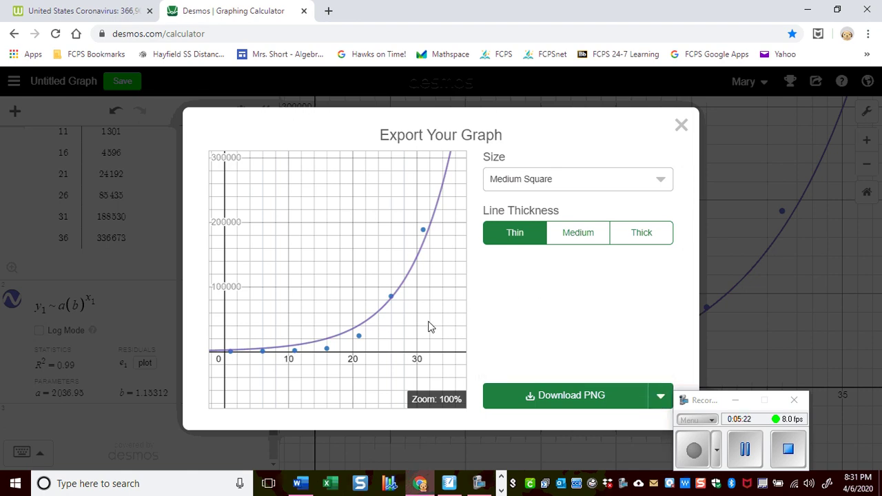
pyautogui.rightClick(404, 324)
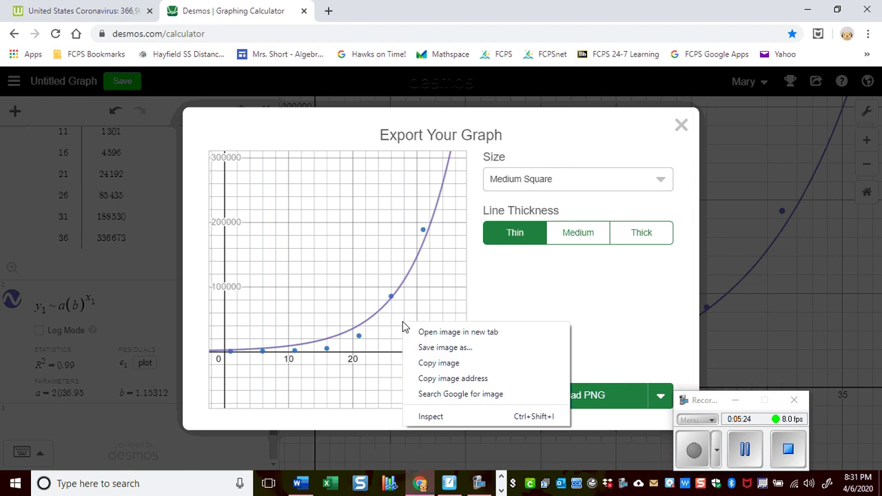
pyautogui.click(430, 362)
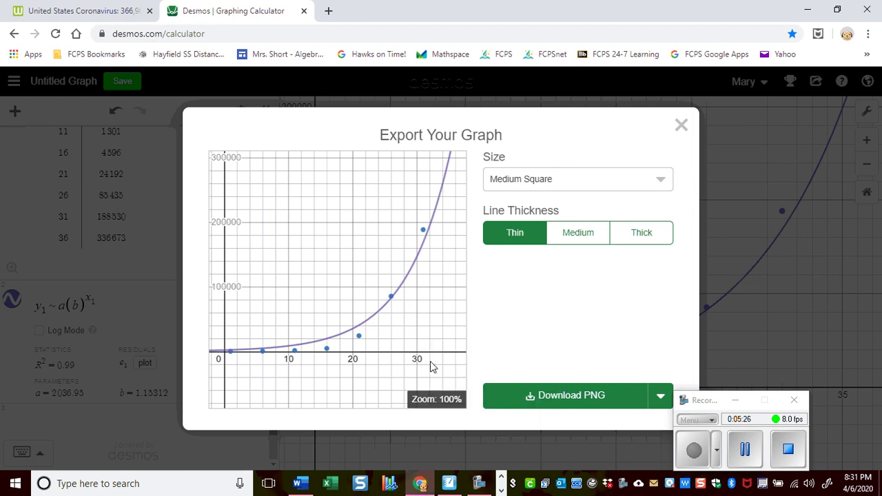
pyautogui.click(502, 483)
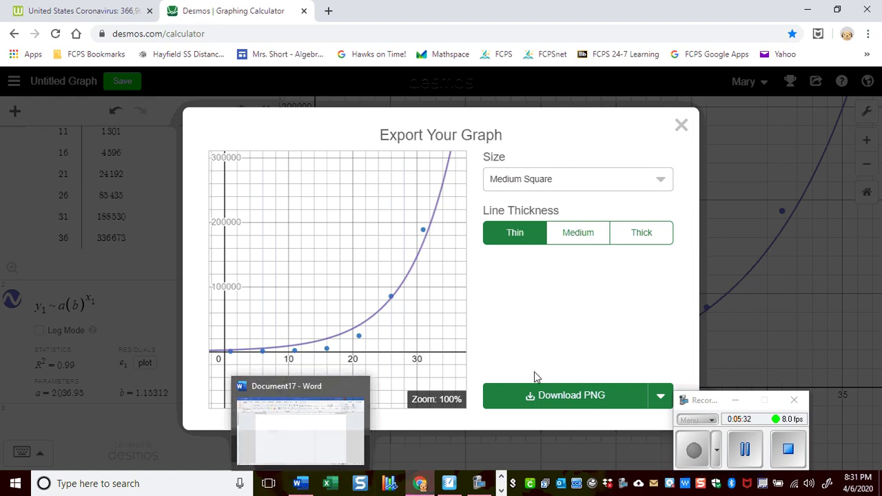
pyautogui.click(745, 282)
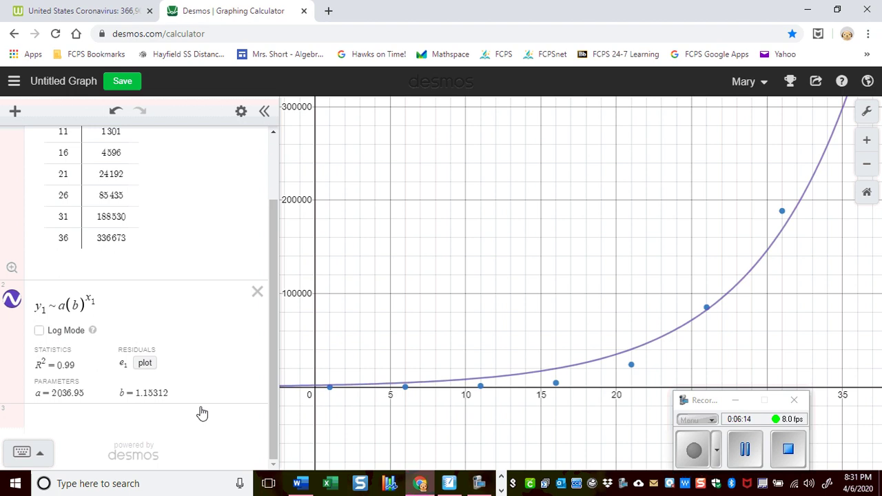
# Switch to the blank Word document and paste the copied graph image
pyautogui.click(501, 491)
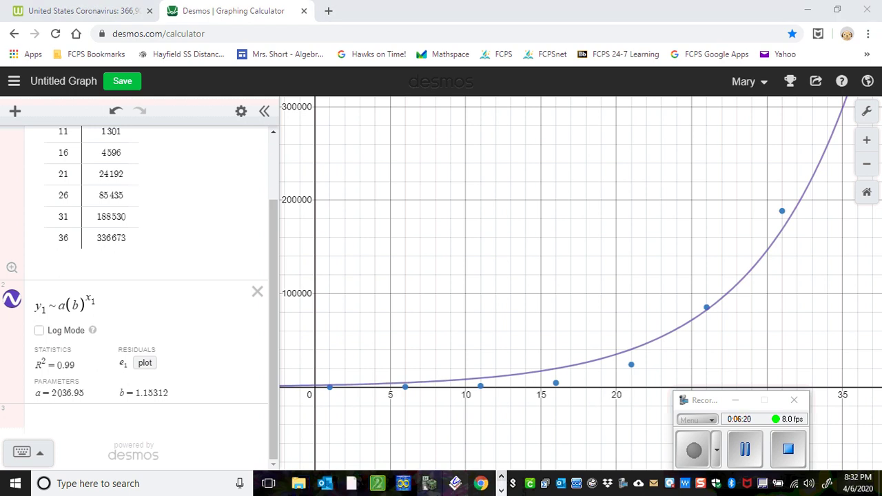
pyautogui.click(501, 490)
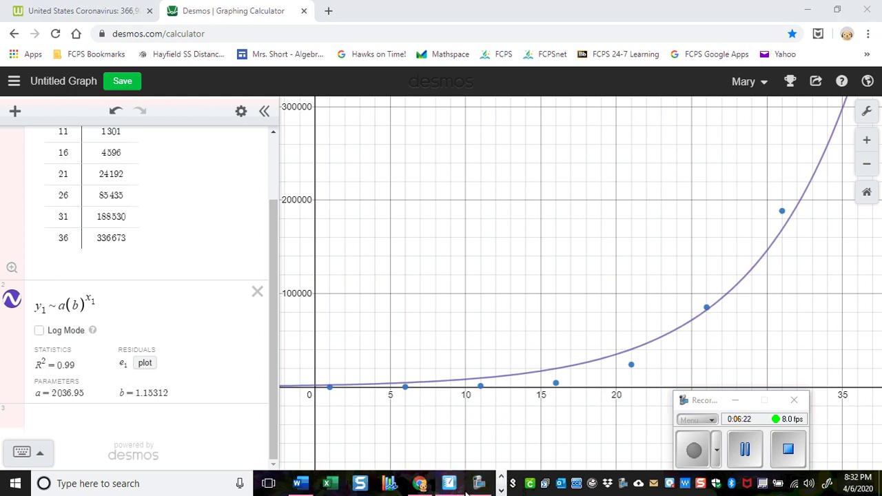
pyautogui.click(301, 484)
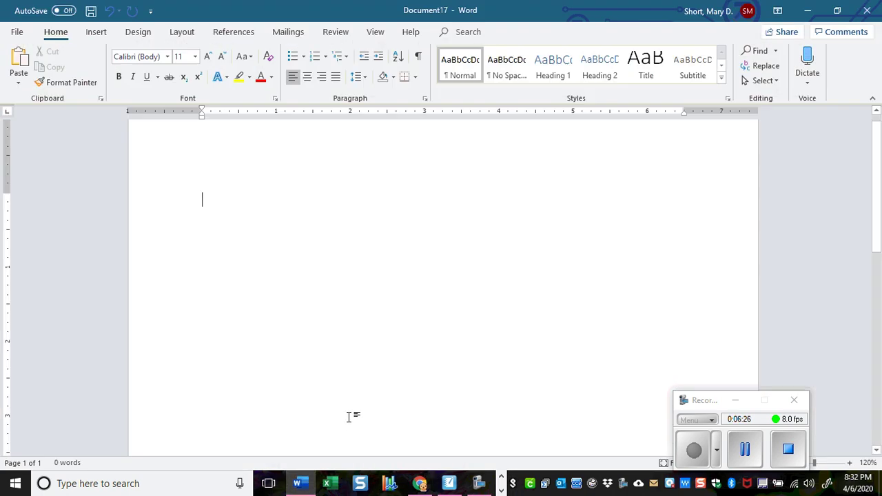
pyautogui.hotkey('ctrl', 'v')
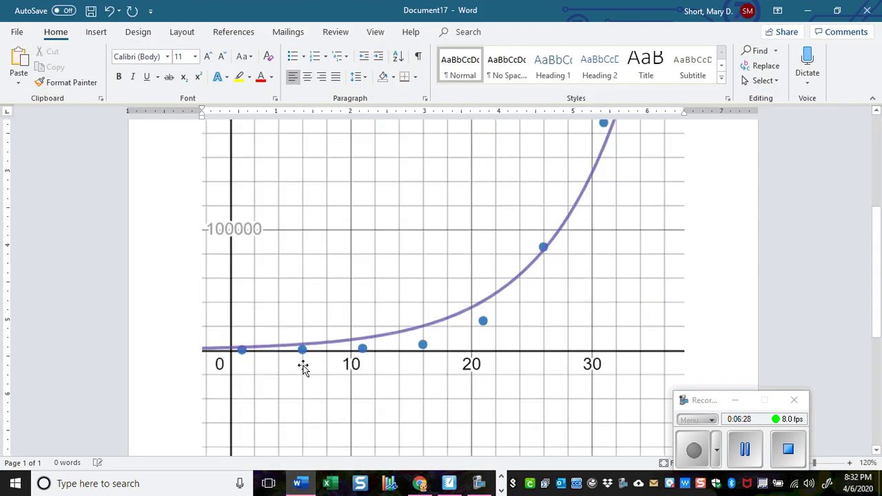
# Shrink the pasted graph picture proportionally to about 3 inches wide
pyautogui.click(602, 404)
pyautogui.scroll(-3, 611, 396)
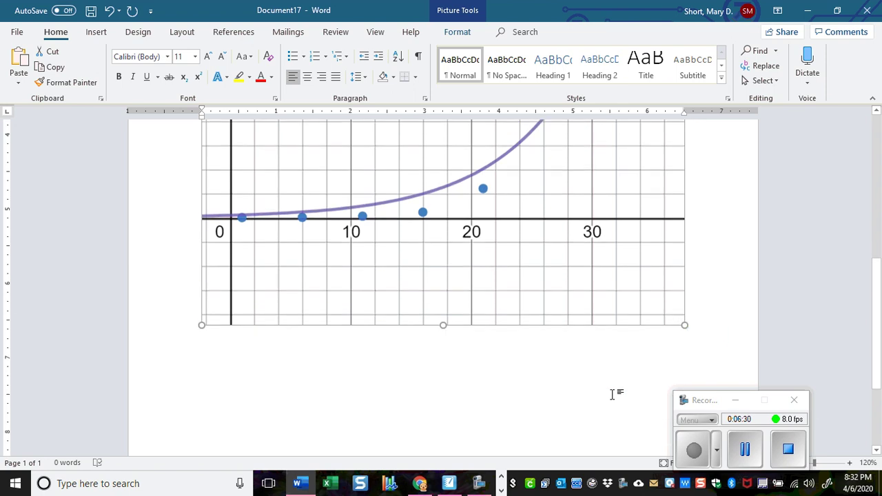
pyautogui.moveTo(684, 324); pyautogui.dragTo(326, 128)
pyautogui.scroll(8, 385, 228)
pyautogui.scroll(-2, 500, 404)
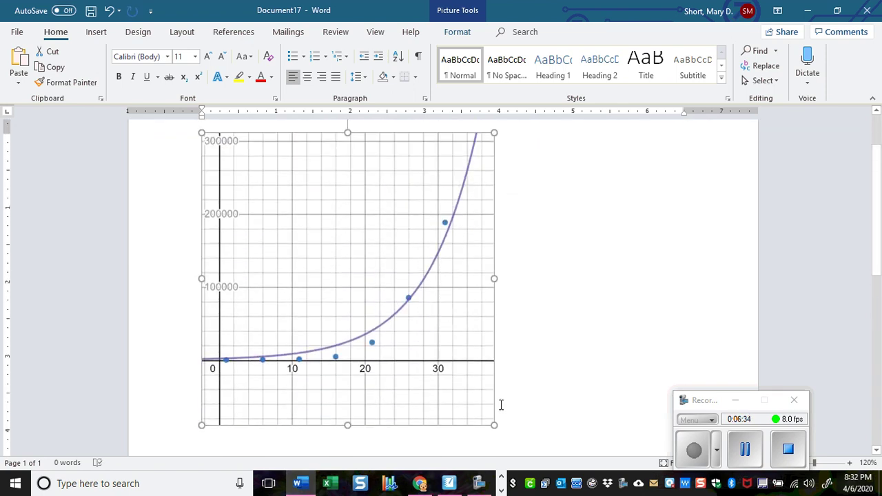
pyautogui.moveTo(493, 424); pyautogui.dragTo(417, 357)
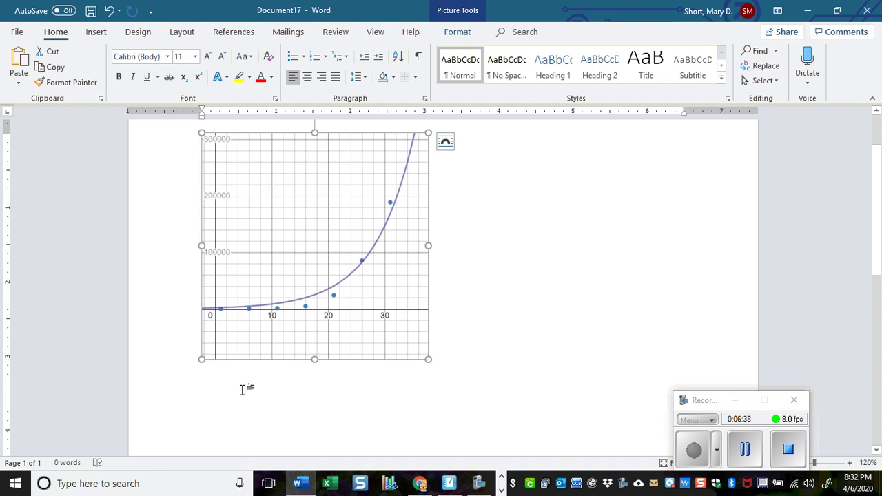
# Below the graph picture, add a line with the teacher's name and a line reading USA beneath it
pyautogui.click(454, 355)
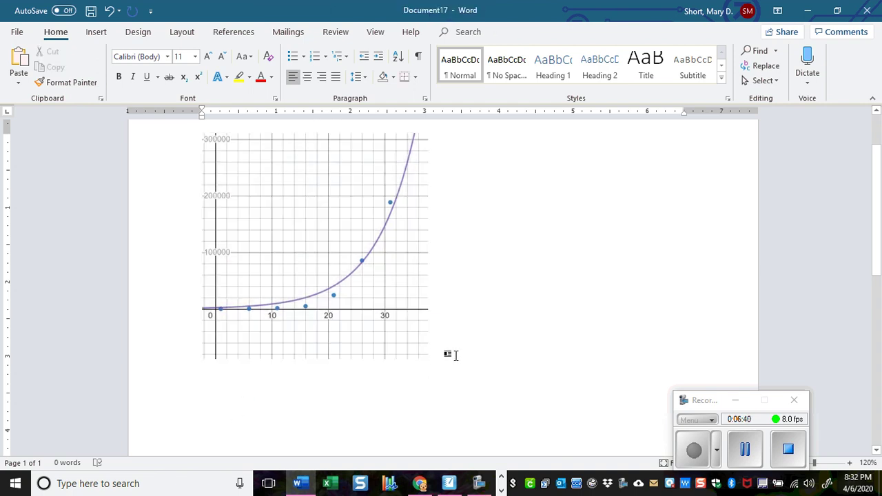
pyautogui.press('Return')
pyautogui.press('Return')
pyautogui.write('US')
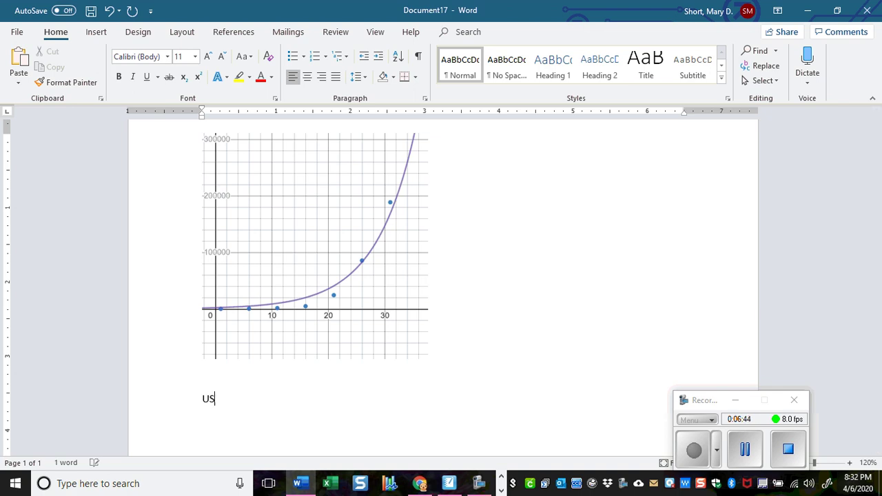
pyautogui.write('A')
pyautogui.press('Up')
pyautogui.write('Mrs. Short')
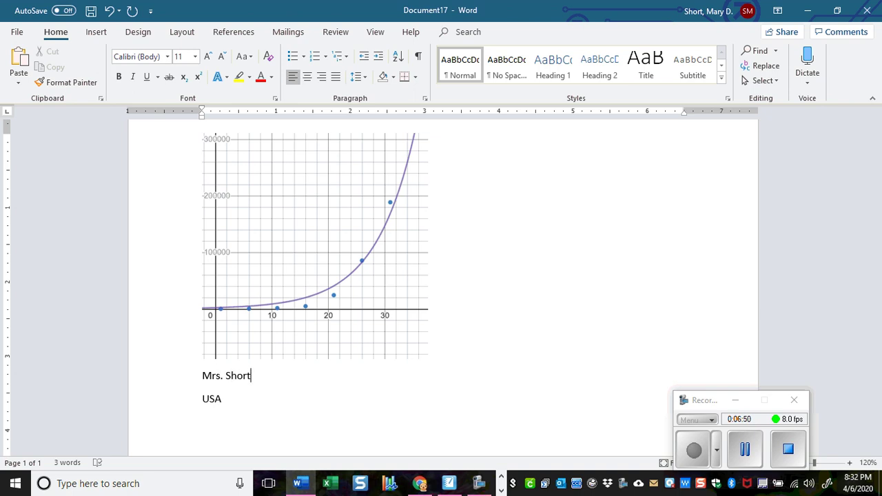
# Start the equation on a new line under USA with Y=2036.95(, using parameter a from the Desmos regression
pyautogui.click(249, 398)
pyautogui.press('Return')
pyautogui.write('Y=')
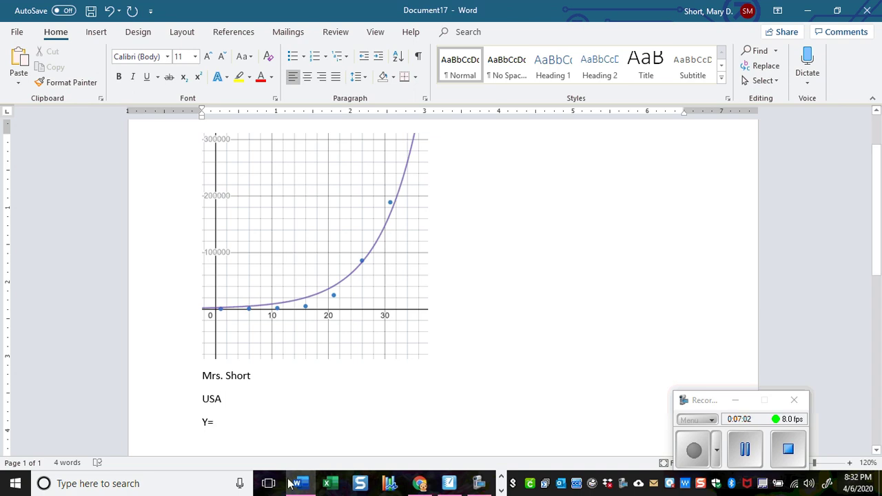
pyautogui.click(502, 478)
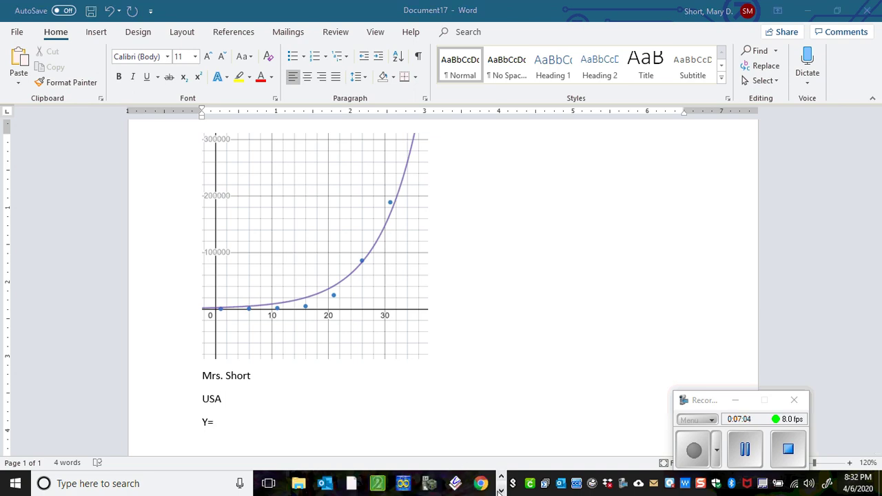
pyautogui.click(501, 490)
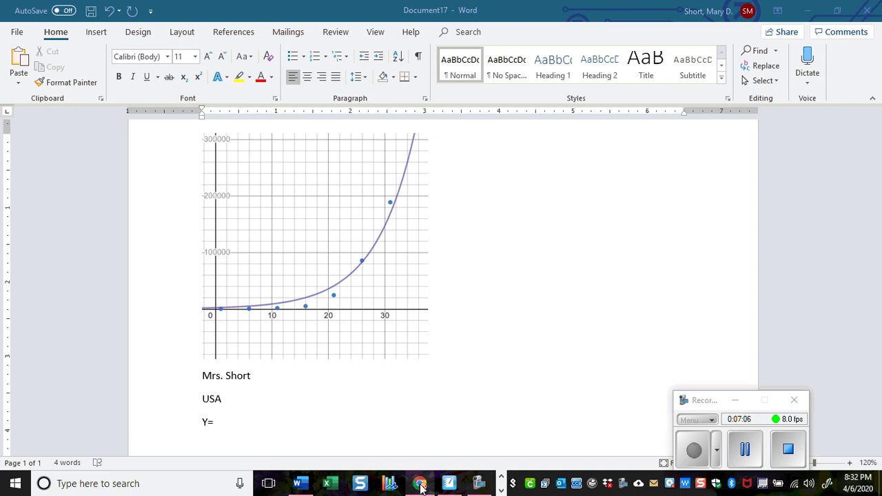
pyautogui.click(420, 485)
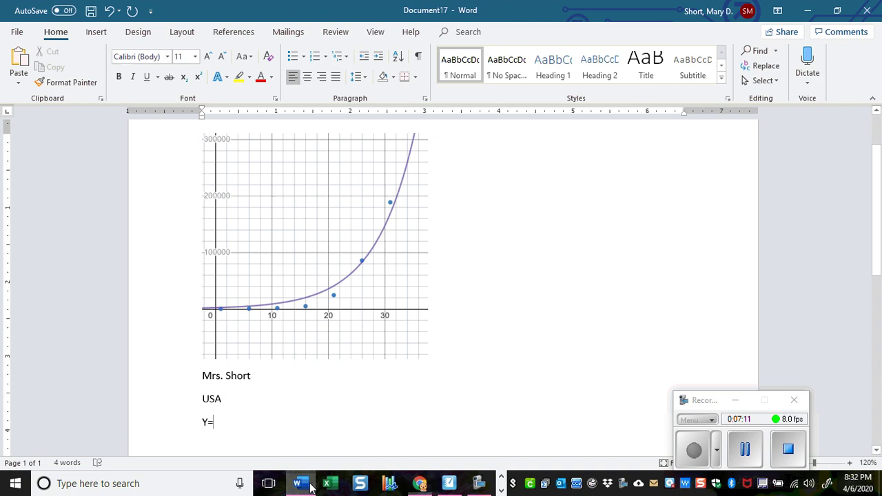
pyautogui.click(297, 483)
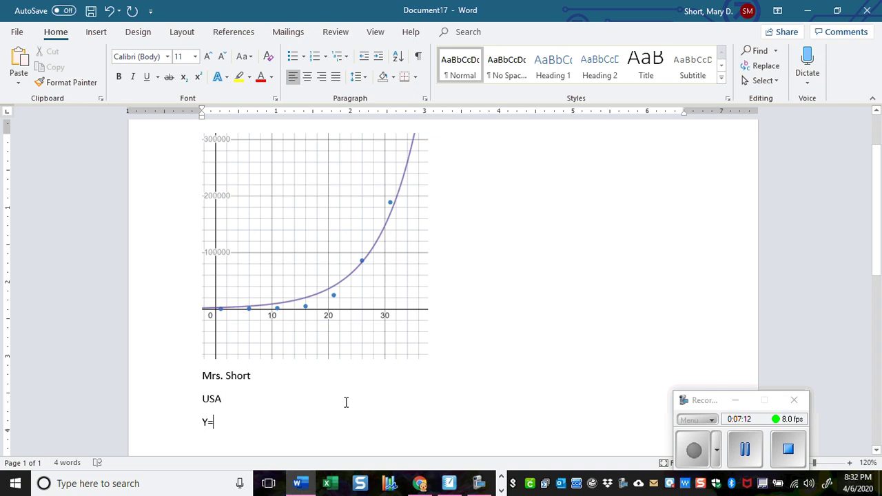
pyautogui.write('20')
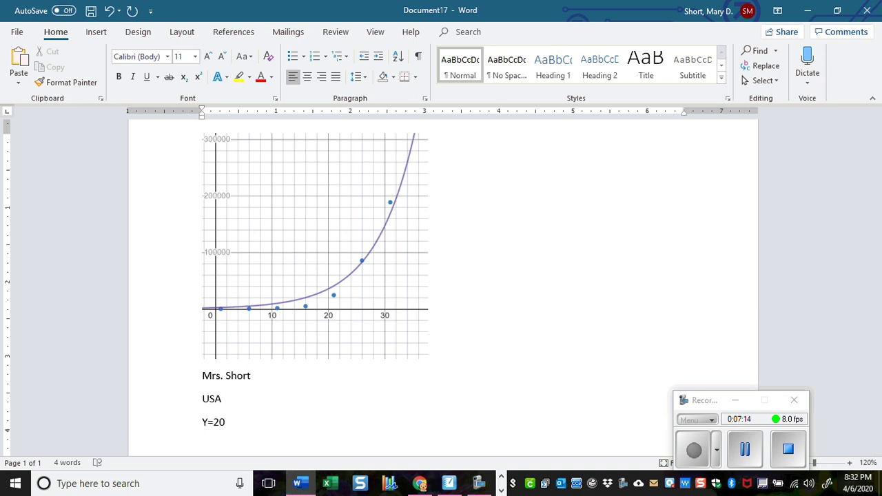
pyautogui.write('36.9')
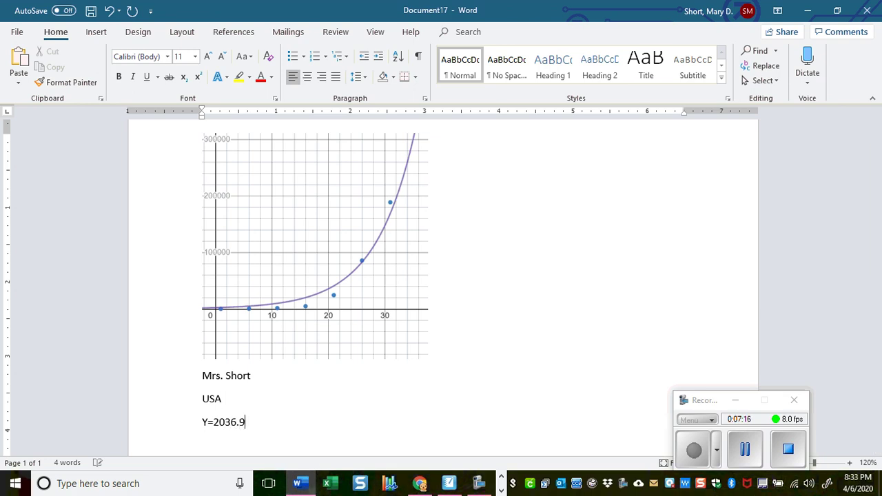
pyautogui.write('5(')
# Check parameter b in Desmos and complete the Word equation with 1.15313)^x
pyautogui.click(420, 483)
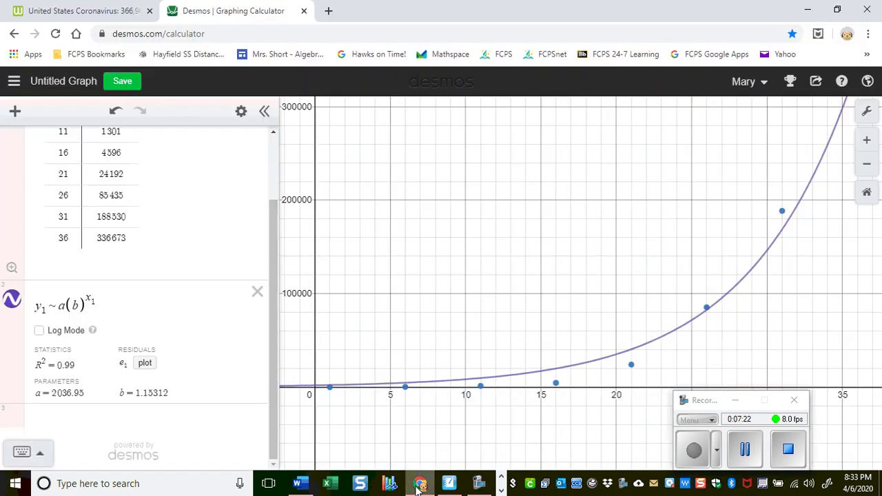
pyautogui.click(418, 484)
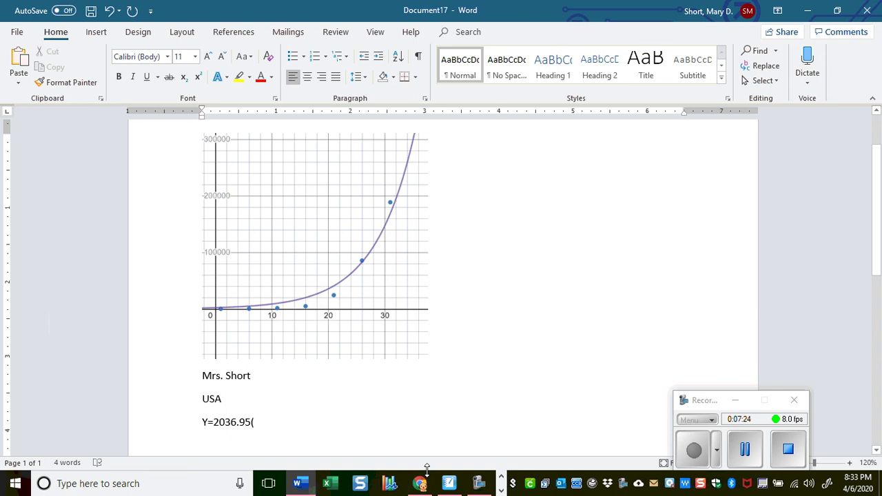
pyautogui.write('1.15')
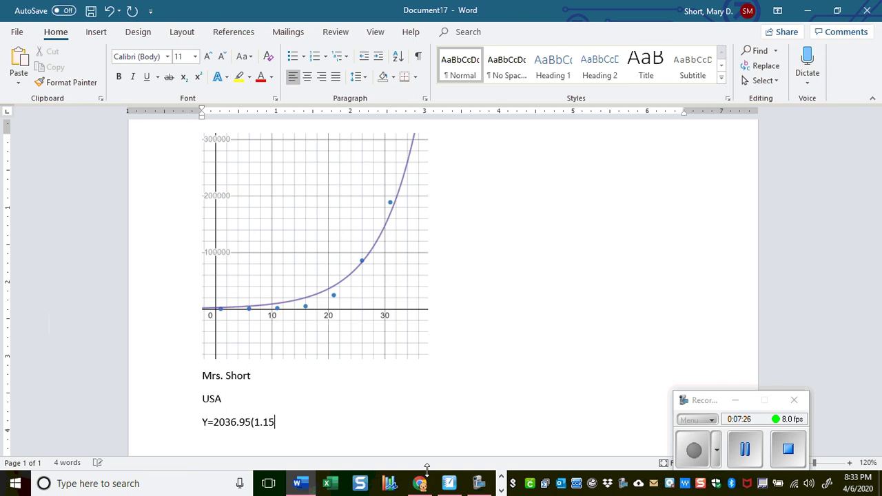
pyautogui.write('313)')
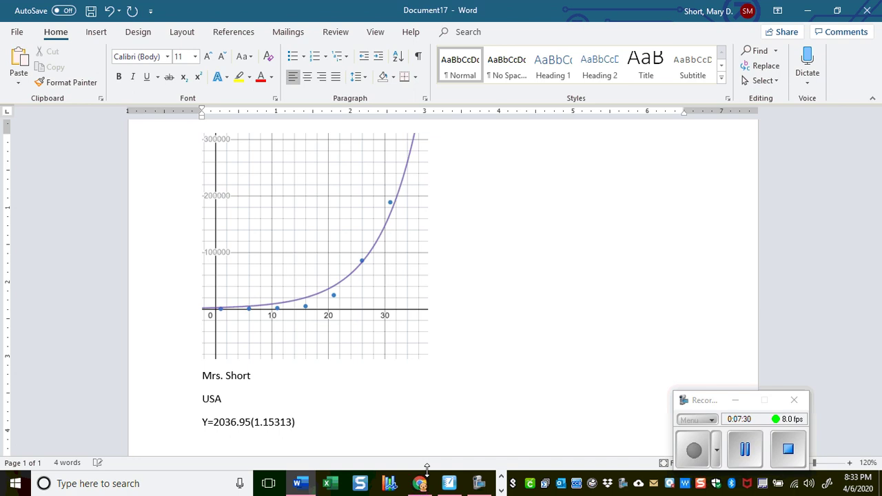
pyautogui.write('^x')
# Add the line "Rate of growth is 15%" below the equation
pyautogui.press('Return')
pyautogui.write('Rate ')
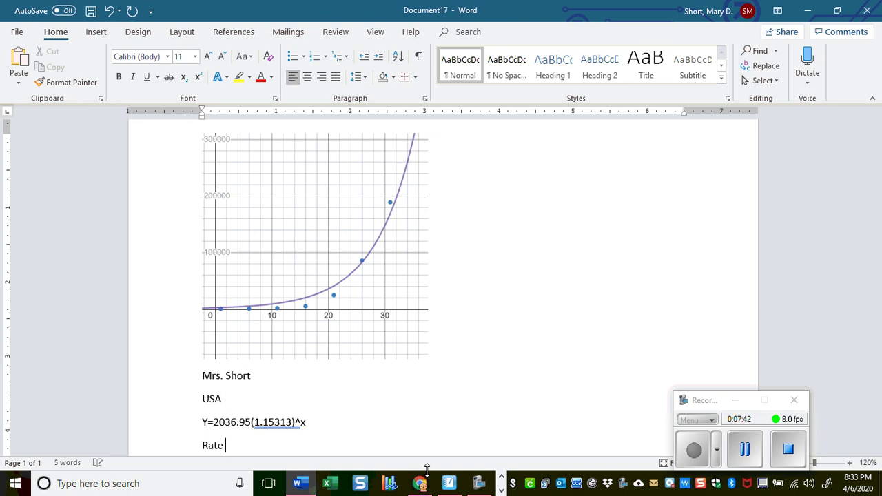
pyautogui.write('of growth is ')
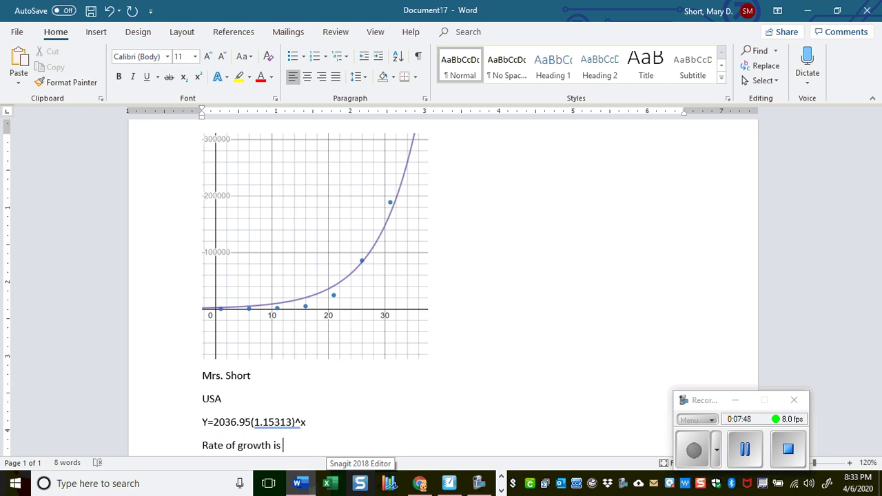
pyautogui.write('15%')
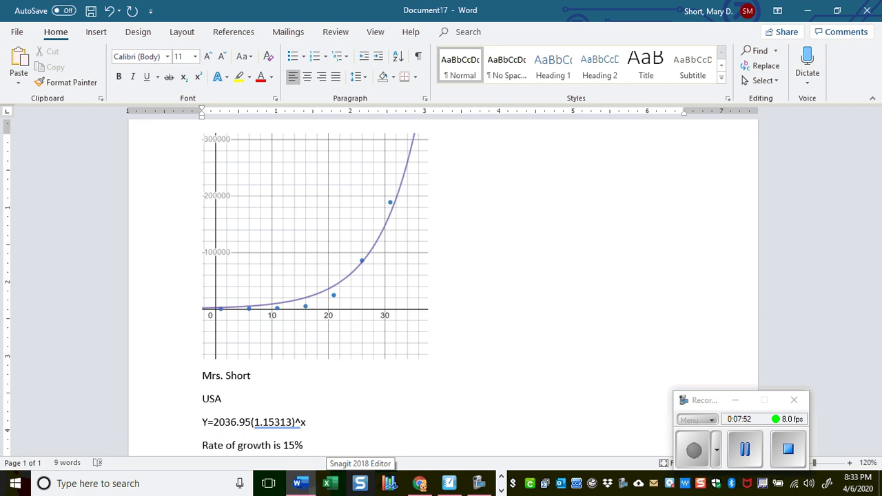